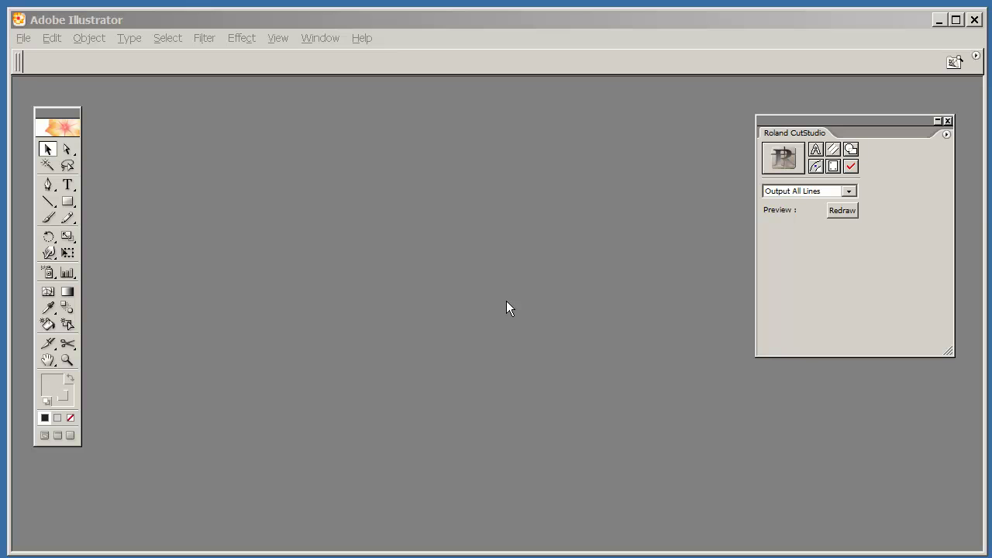
# - Bring Illustrator to the front and select the Genesis text object in Genesis.ai
pyautogui.click(489, 19)
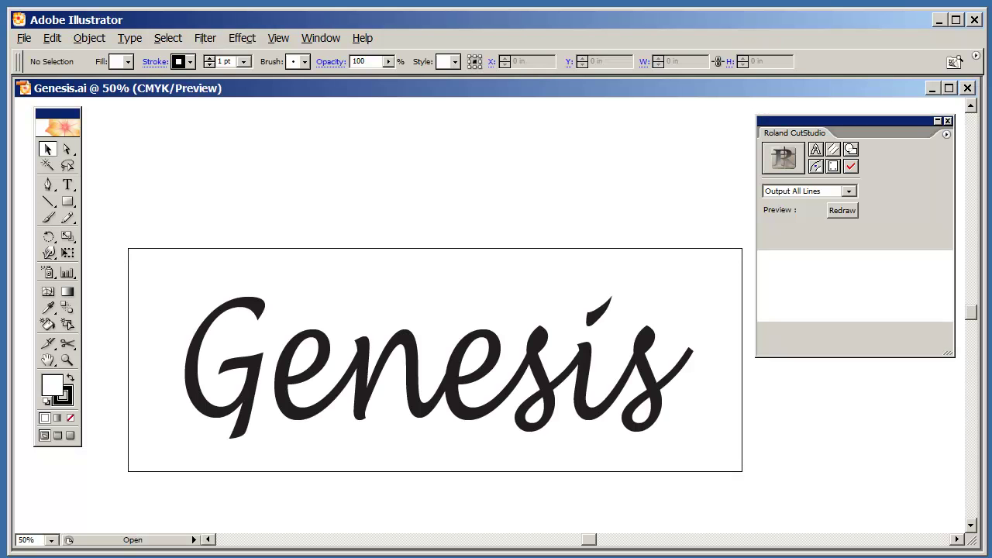
pyautogui.click(416, 381)
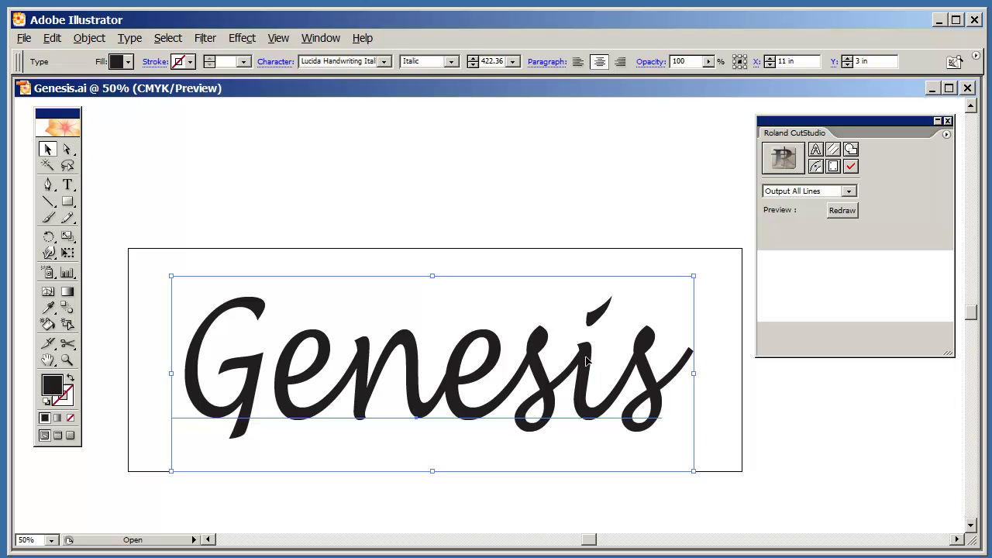
# - Turn the Genesis text into outlines with Create Outlines from the context menu
pyautogui.rightClick(453, 367)
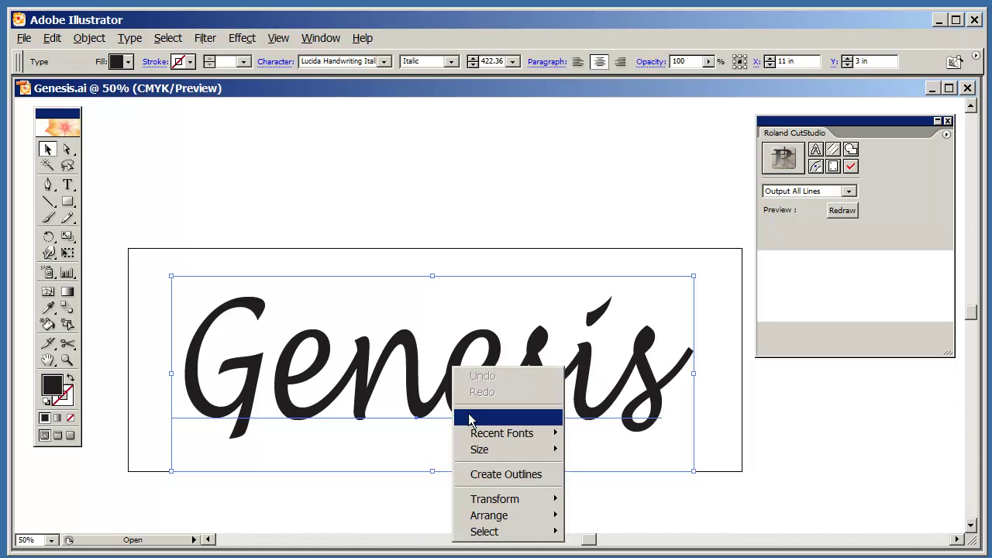
pyautogui.click(484, 476)
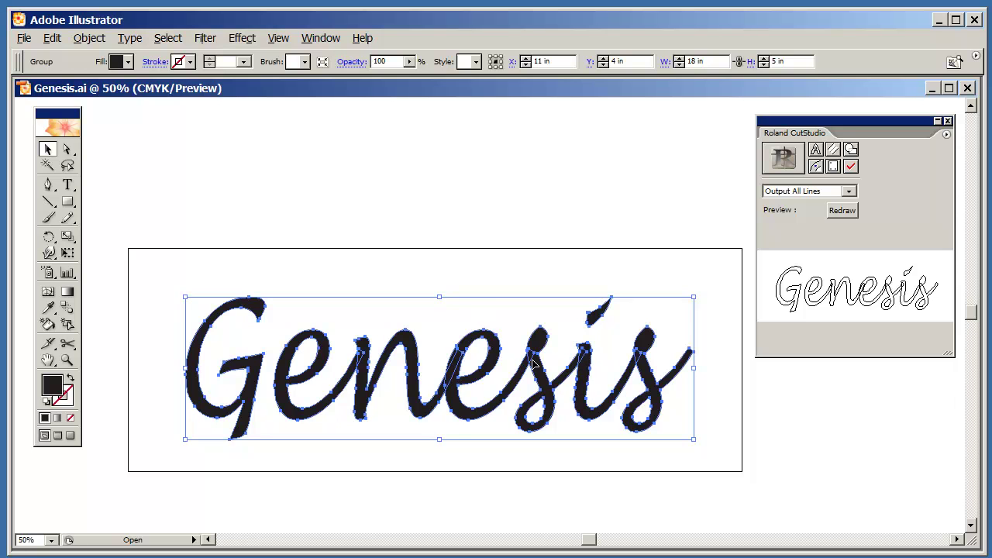
pyautogui.click(779, 165)
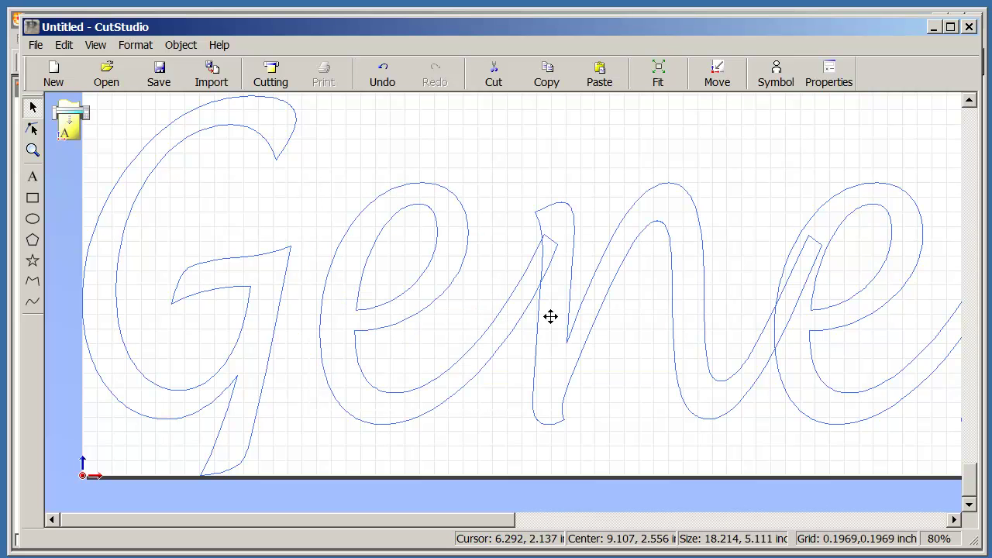
pyautogui.scroll(2, 505, 333)
pyautogui.scroll(-3, 505, 334)
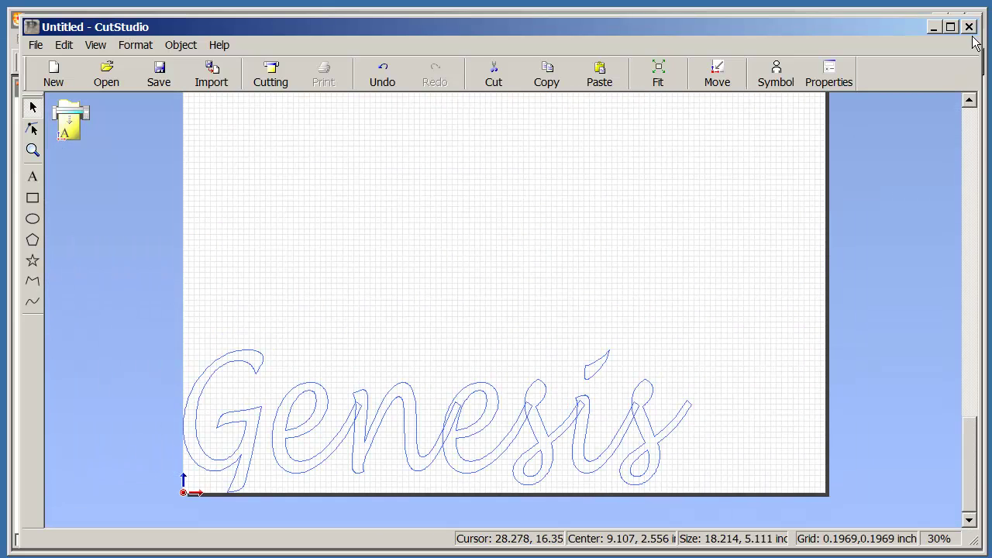
pyautogui.click(970, 29)
pyautogui.click(504, 334)
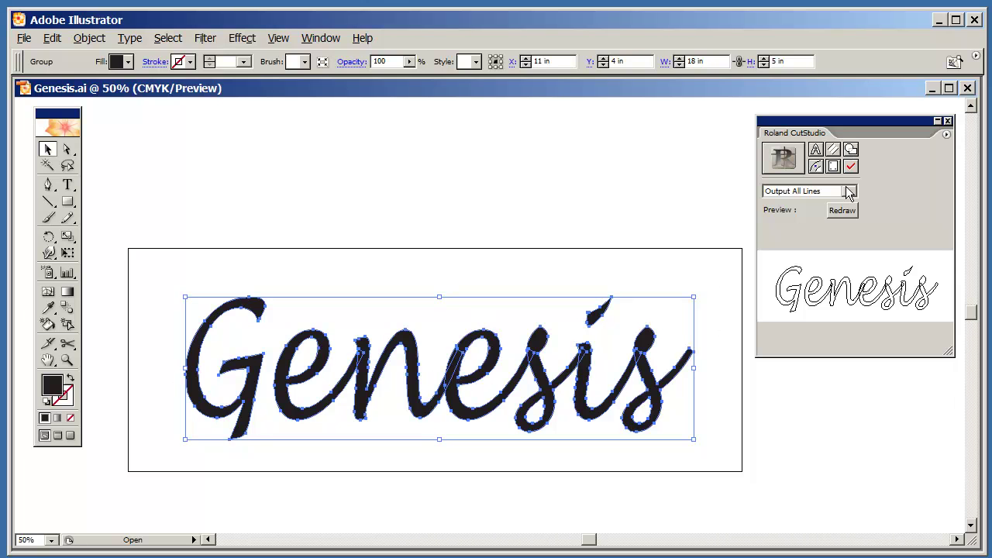
# - Reselect the outlined Genesis group and output its paths to CutStudio
pyautogui.hotkey('ctrl', 'shift', 'a')
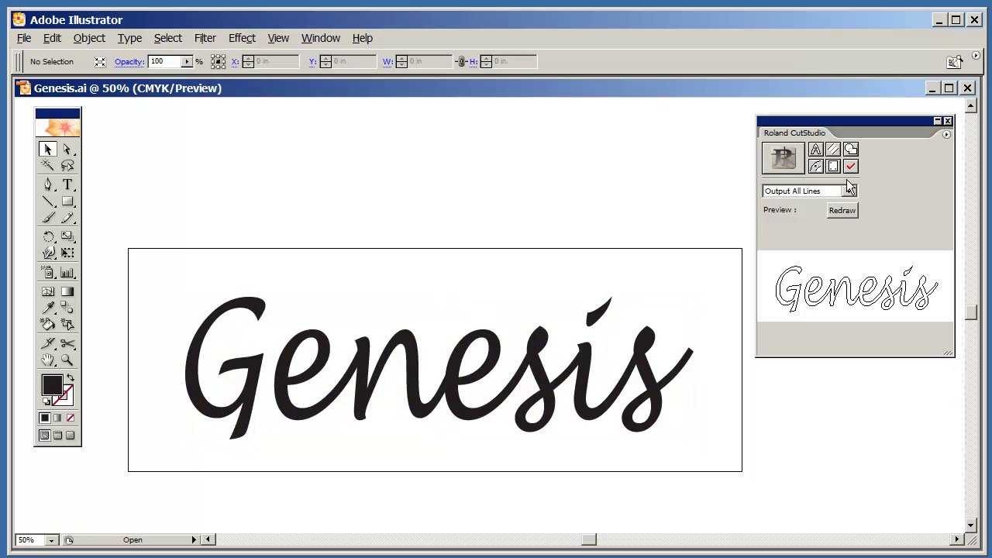
pyautogui.click(498, 349)
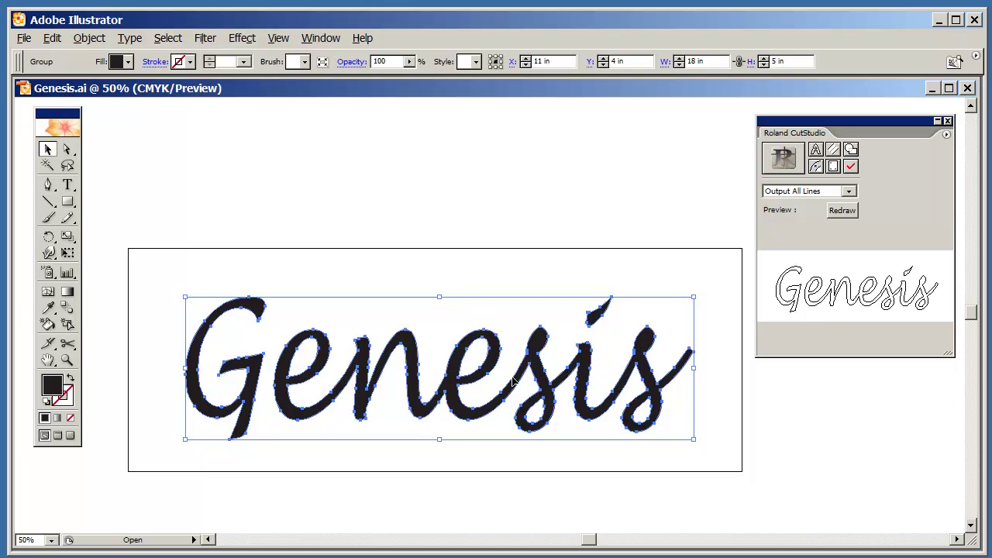
pyautogui.click(782, 158)
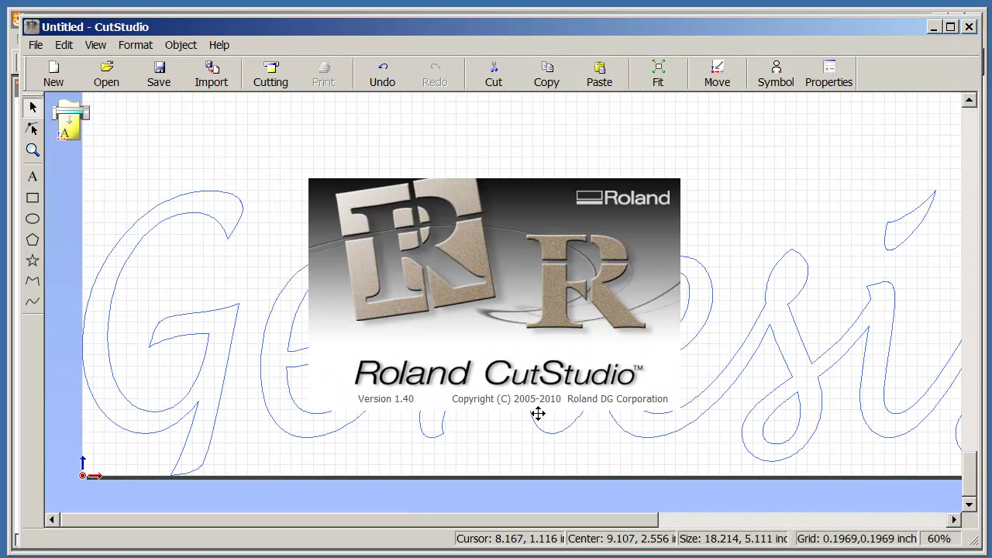
pyautogui.scroll(-2, 633, 393)
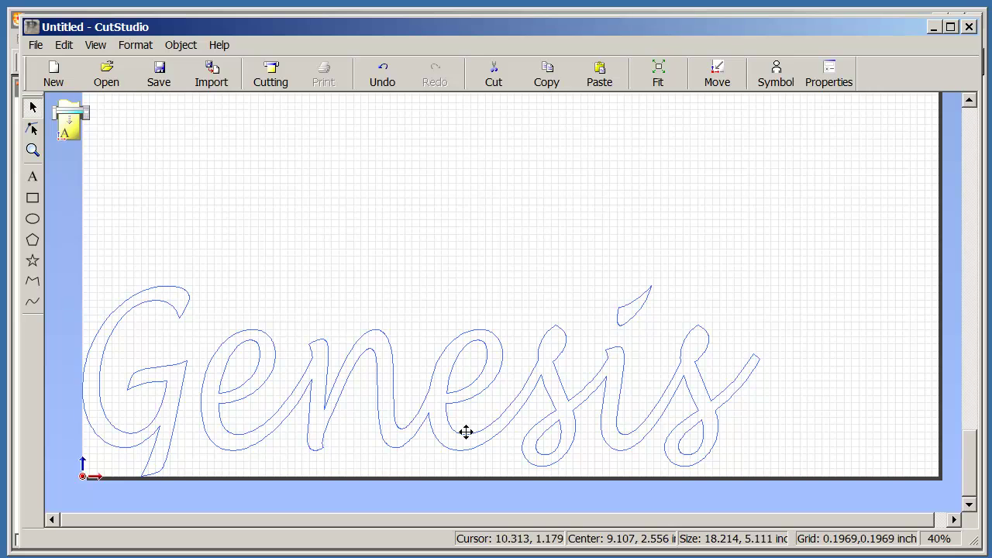
pyautogui.scroll(-1, 316, 419)
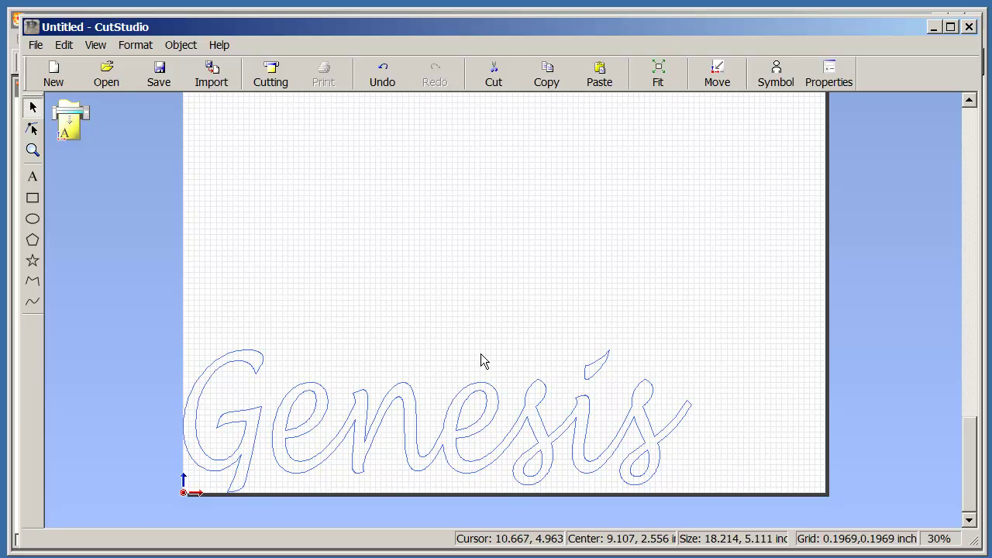
pyautogui.scroll(-1, 480, 350)
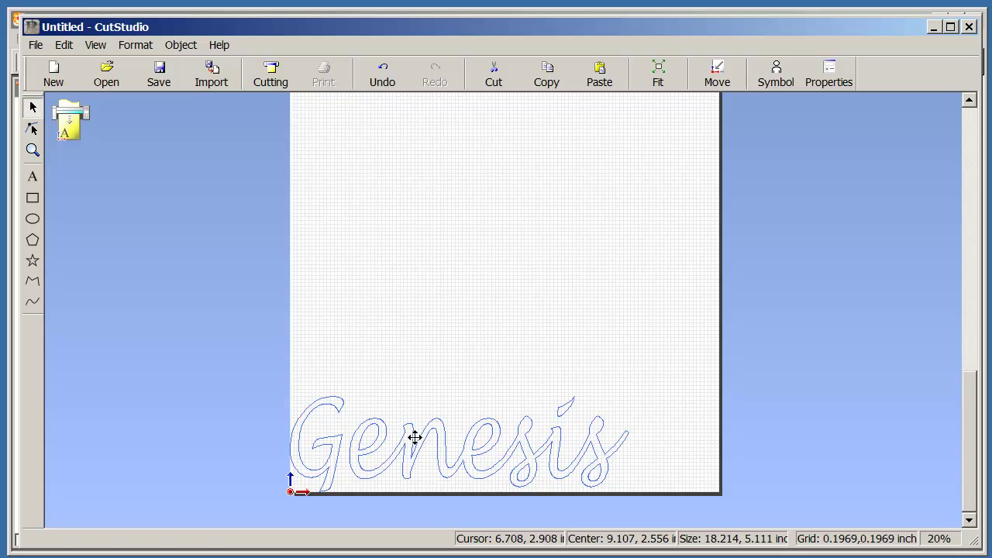
pyautogui.scroll(1, 410, 472)
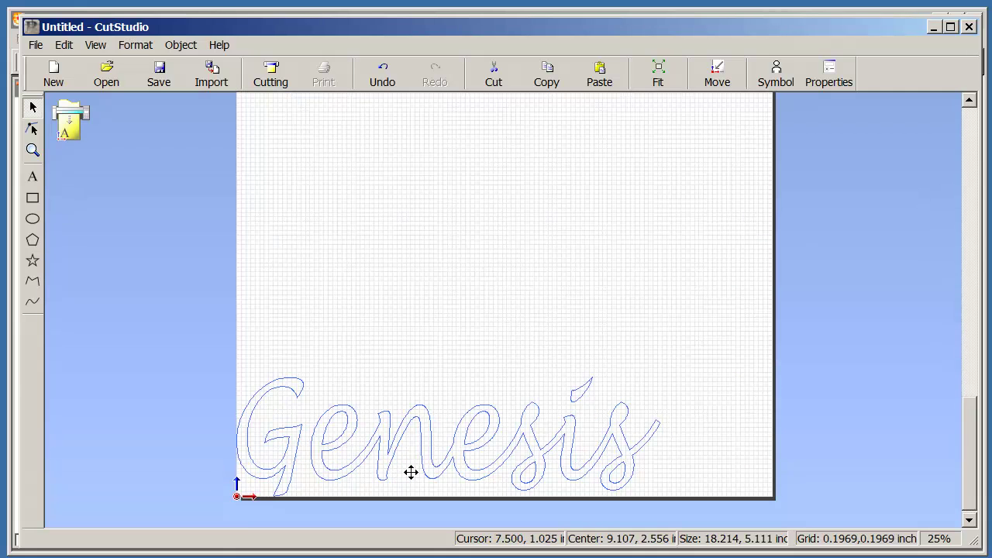
pyautogui.scroll(-1, 410, 472)
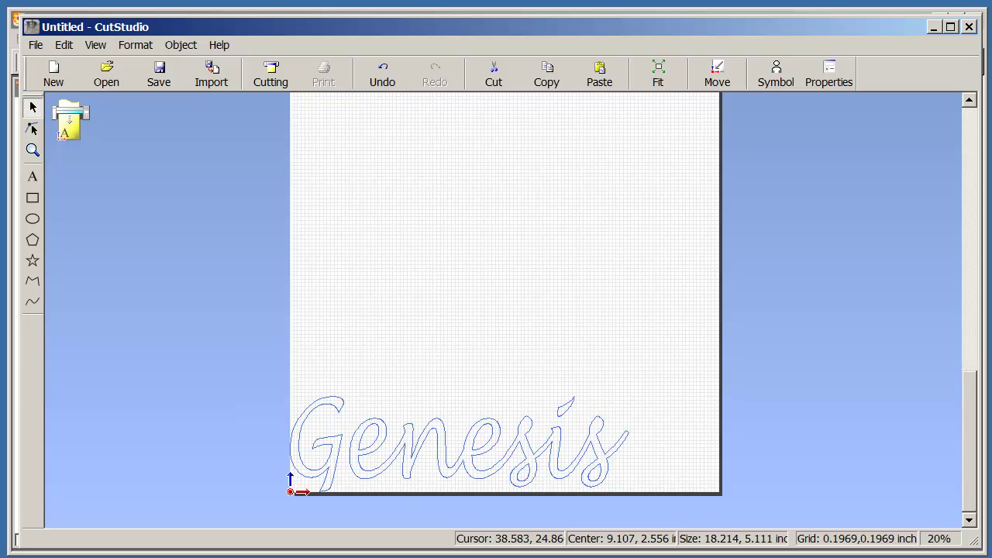
pyautogui.click(969, 26)
# - Close the untitled CutStudio document unsaved, reselect the Genesis group, and resend it to CutStudio
pyautogui.click(515, 330)
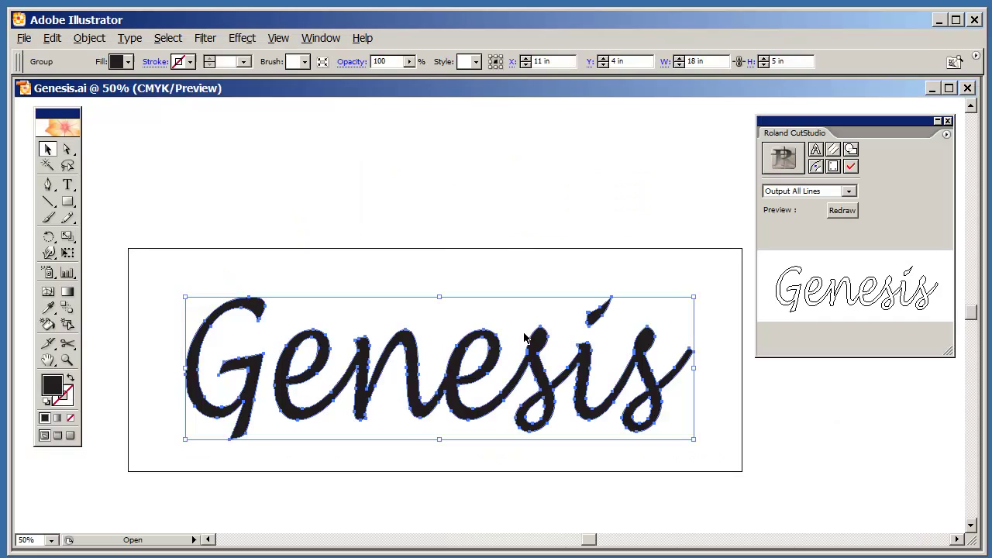
pyautogui.click(613, 377)
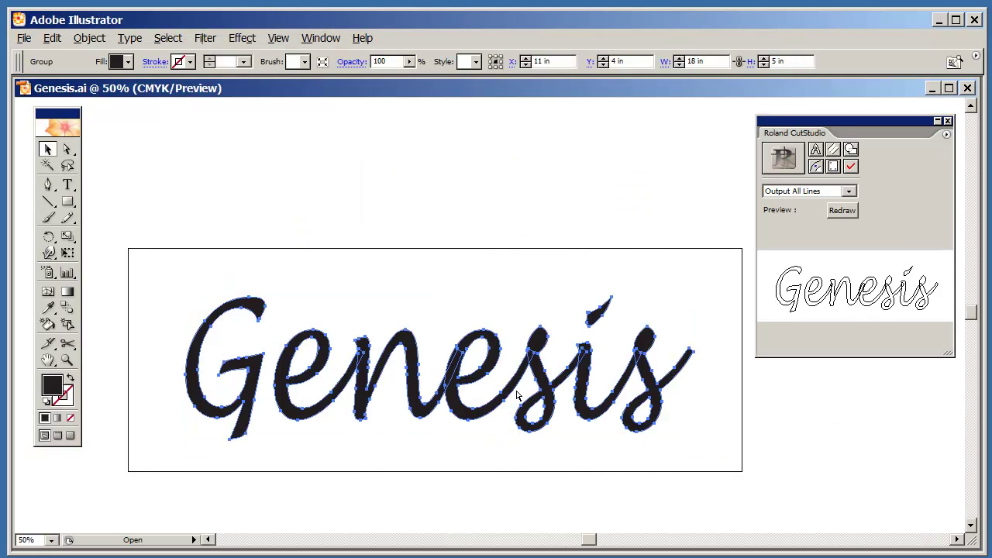
pyautogui.click(439, 369)
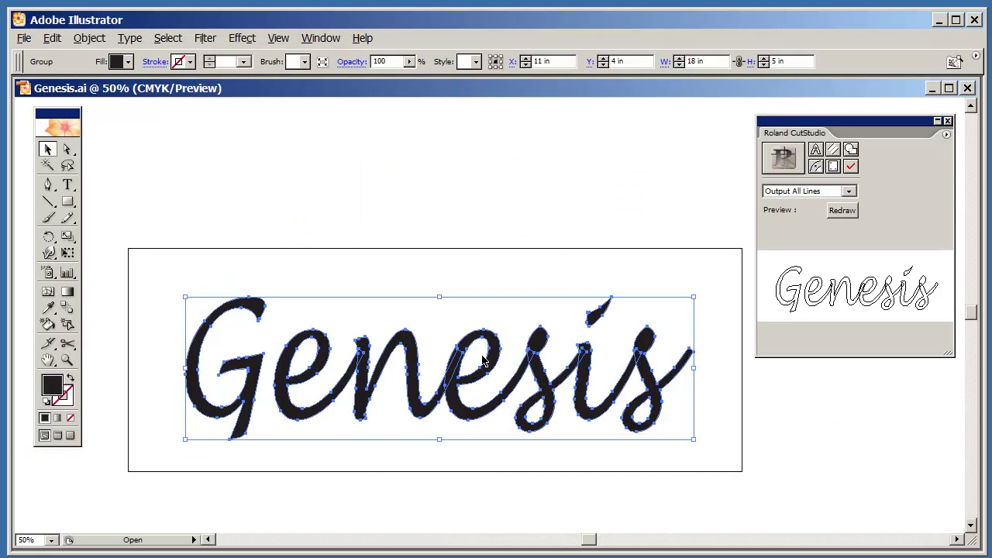
pyautogui.click(784, 157)
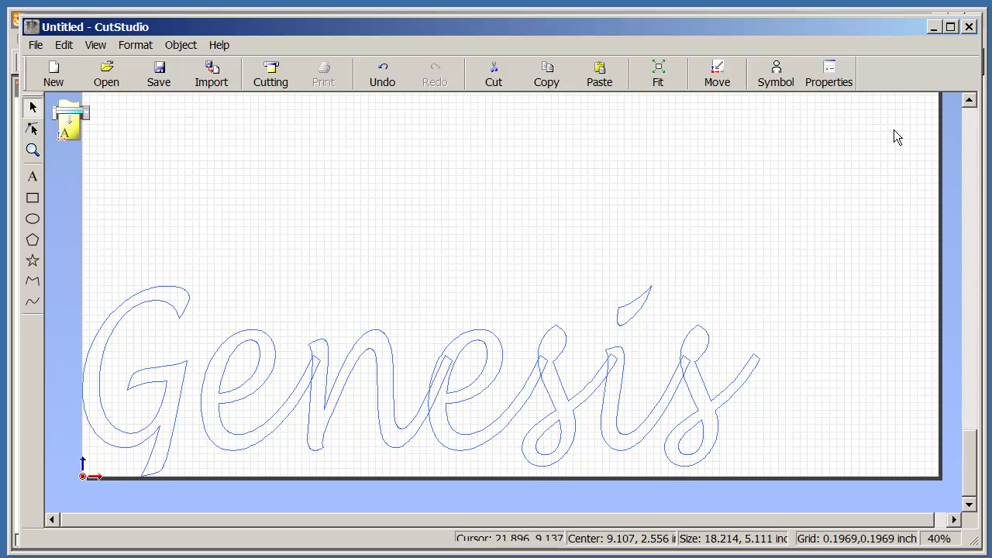
# - Select the whole Genesis outline, check its 18.214 by 5.111 inch size, and zoom out
pyautogui.moveTo(69, 218); pyautogui.dragTo(788, 493)
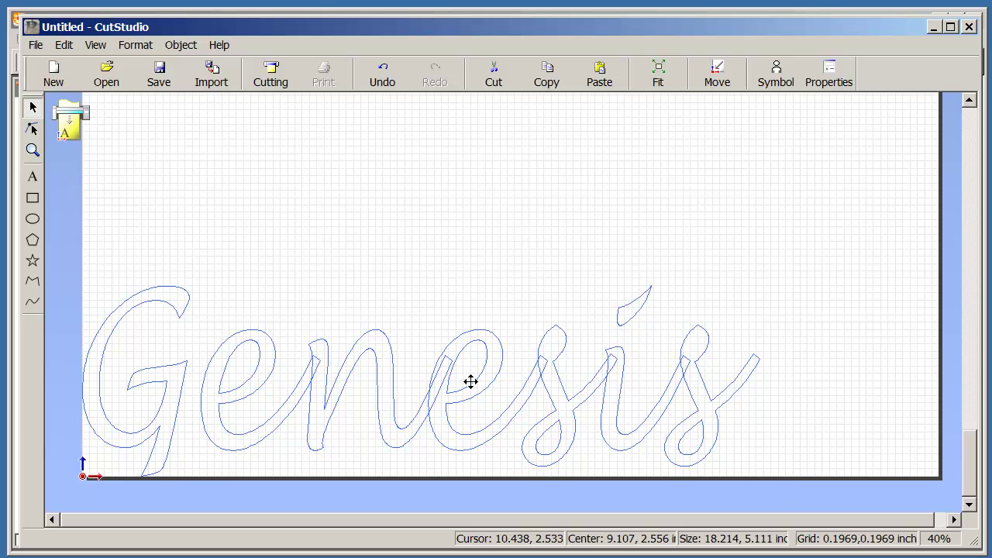
pyautogui.click(822, 77)
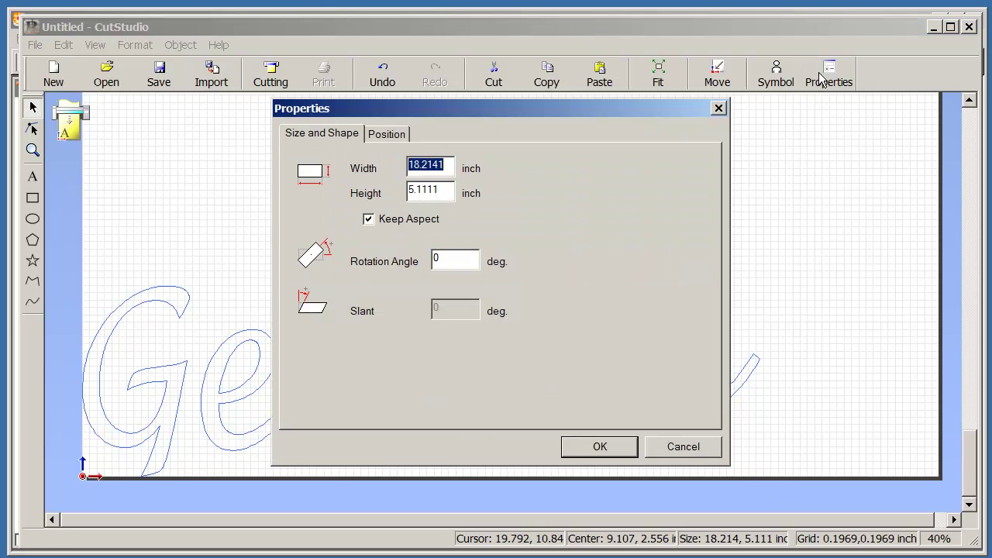
pyautogui.click(673, 451)
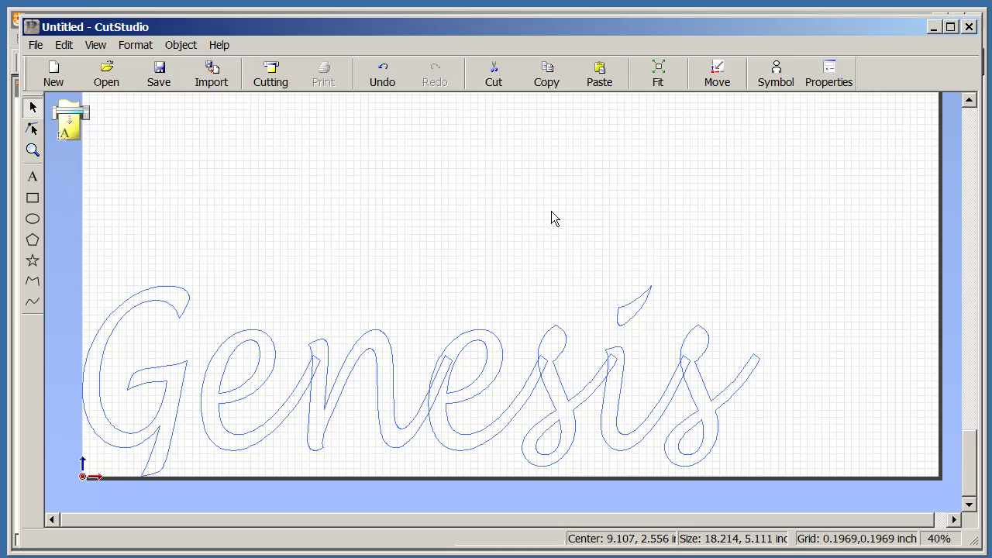
pyautogui.scroll(-1, 549, 218)
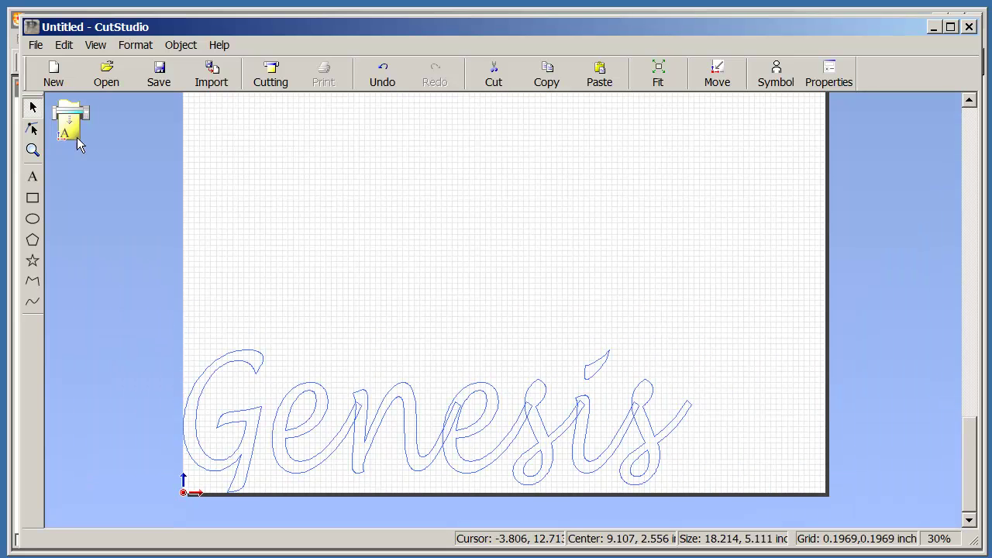
# - Type a new 'Genesis' text line above the outline and select the word
pyautogui.click(34, 177)
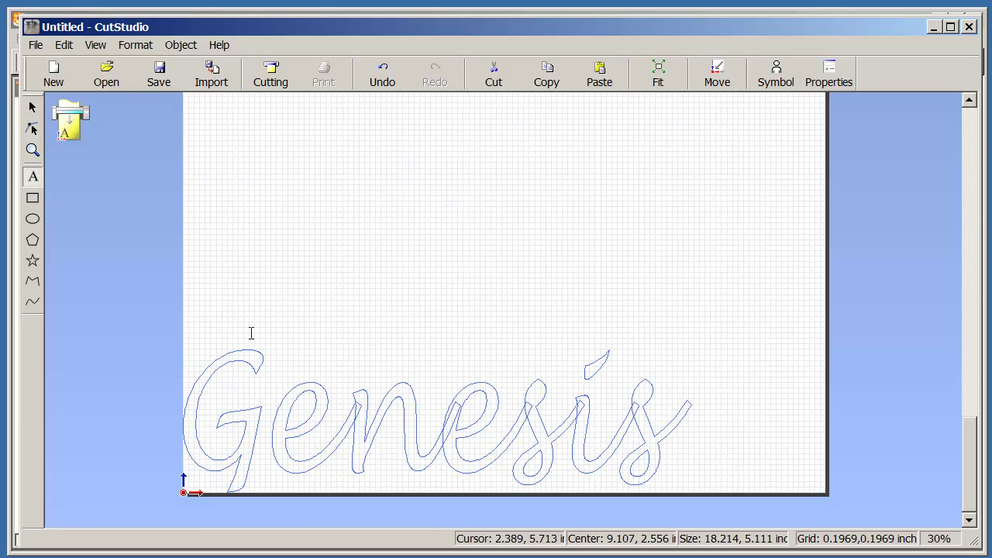
pyautogui.click(229, 221)
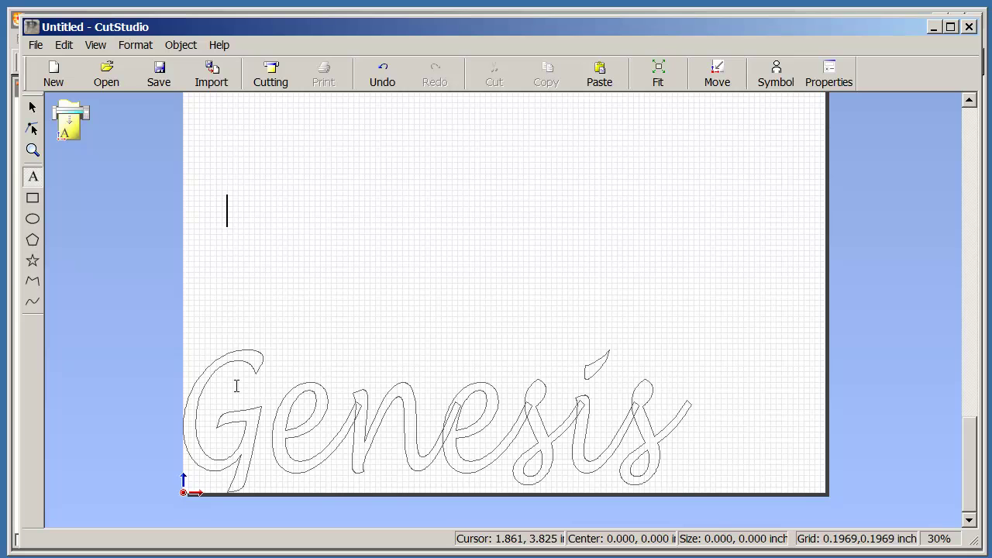
pyautogui.write('Genesis')
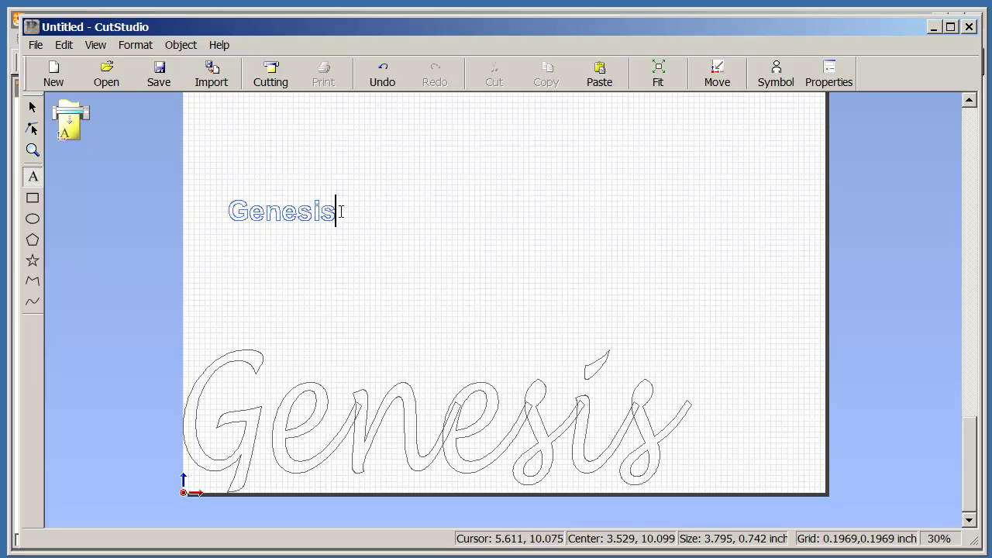
pyautogui.doubleClick(223, 207)
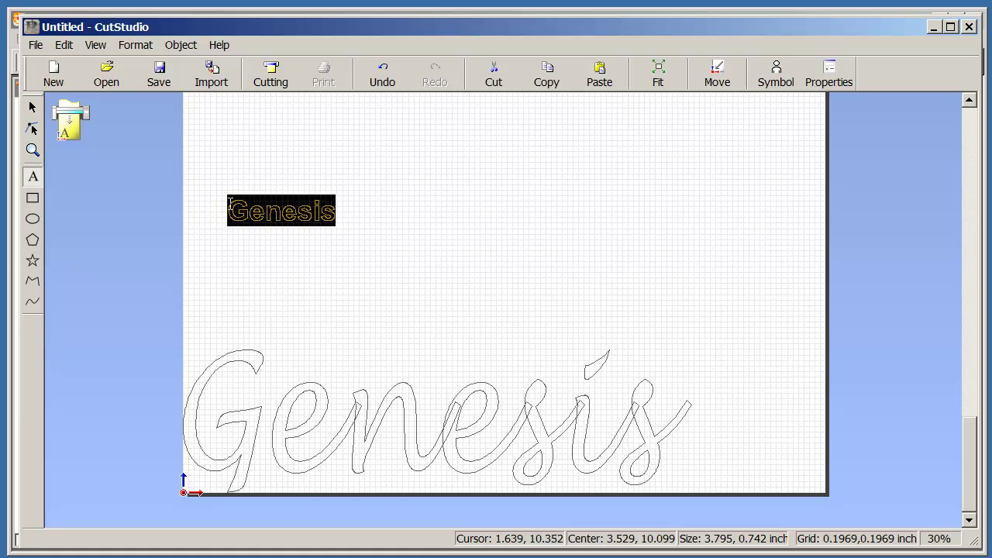
# - Set the new text's font to Lucida Handwriting via Format > Font
pyautogui.click(124, 47)
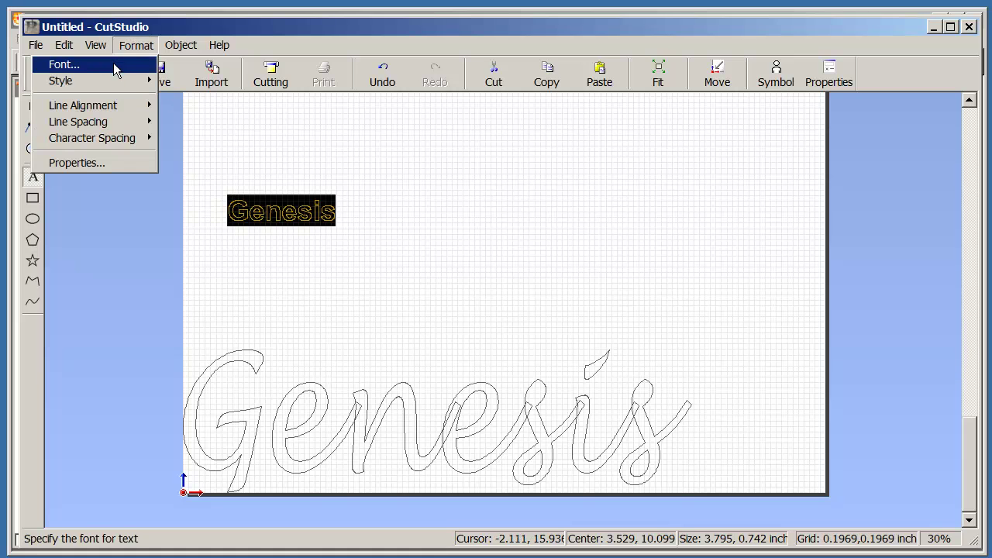
pyautogui.click(114, 61)
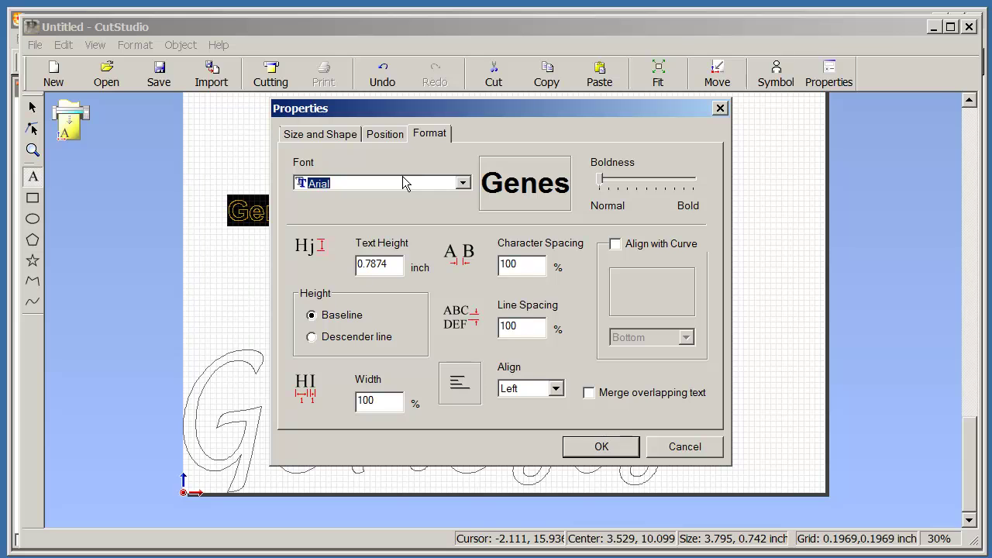
pyautogui.press('l')
pyautogui.click(464, 185)
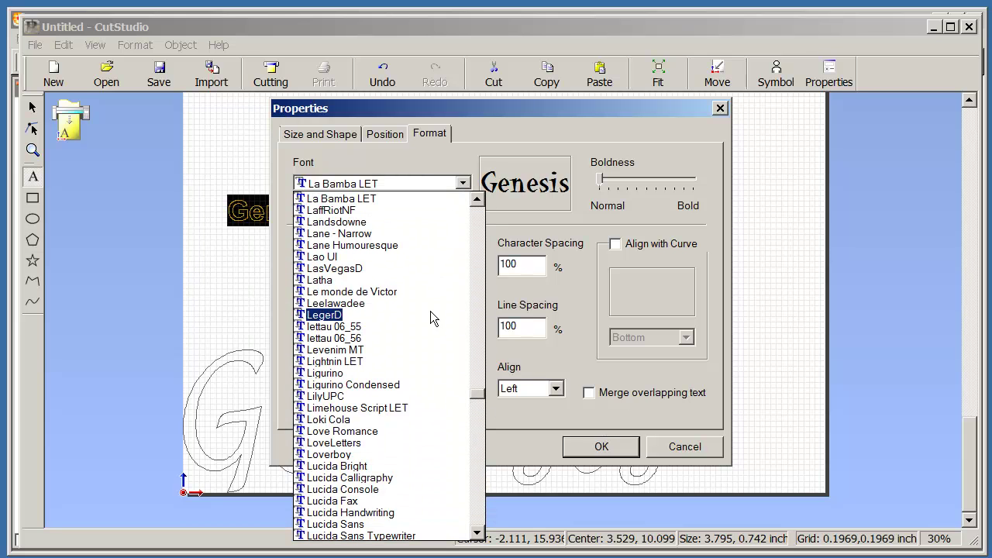
pyautogui.click(377, 513)
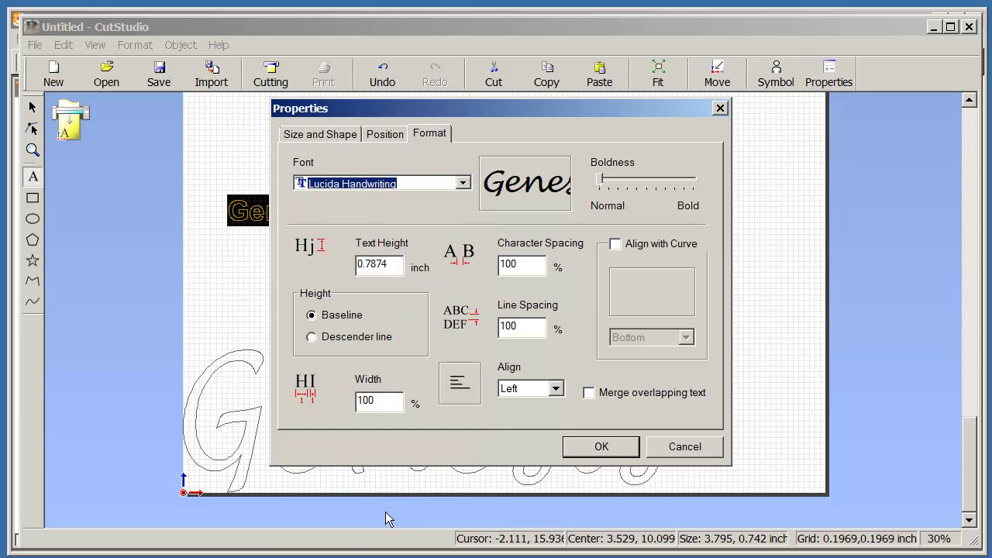
pyautogui.click(595, 448)
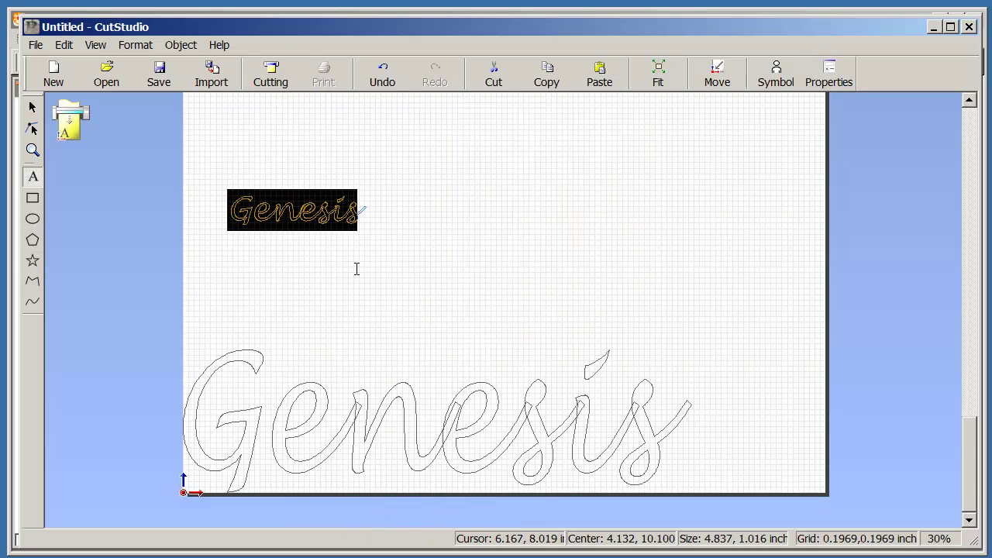
# - Drag the Genesis text's resize handles until it measures about 18.227 by 4.847 inches
pyautogui.click(34, 109)
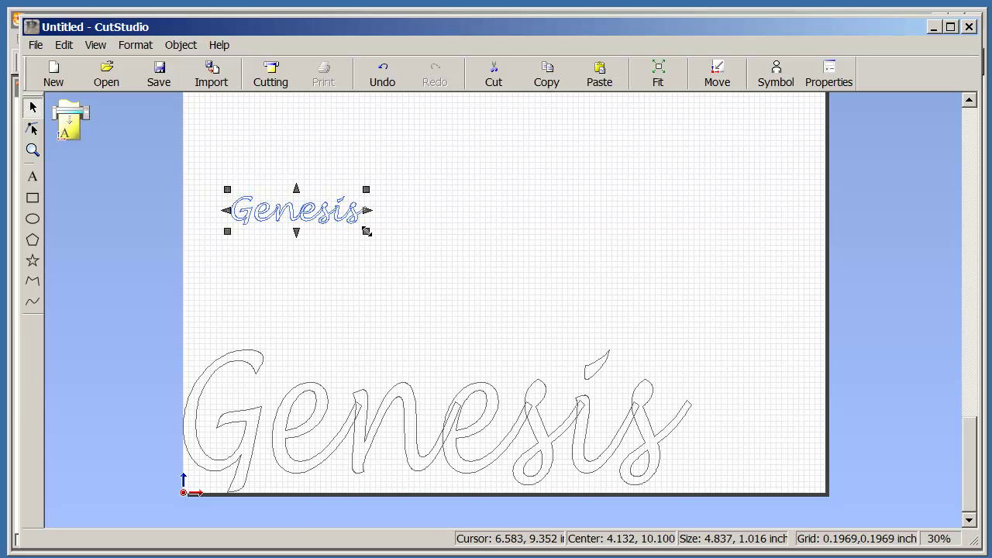
pyautogui.moveTo(366, 231); pyautogui.dragTo(534, 322)
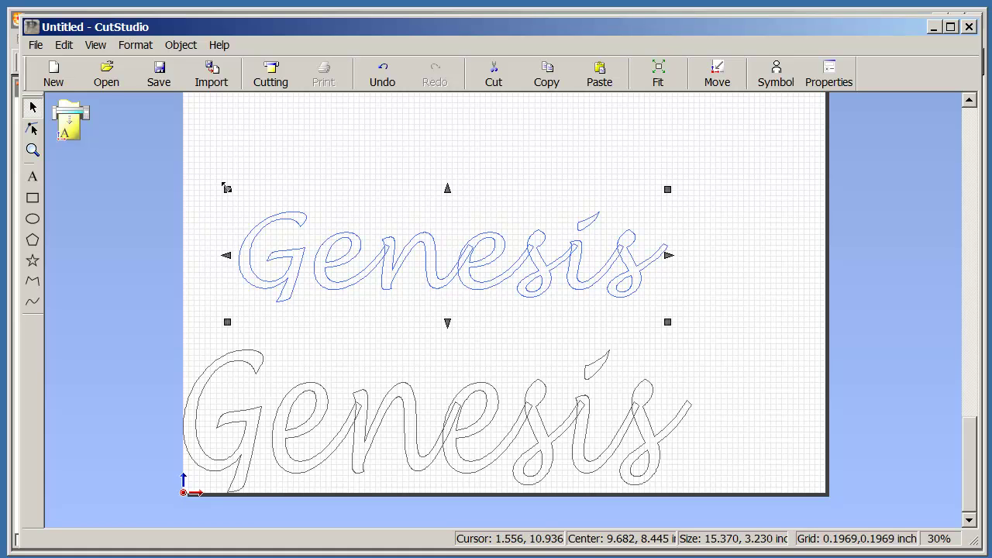
pyautogui.moveTo(228, 192); pyautogui.dragTo(209, 176)
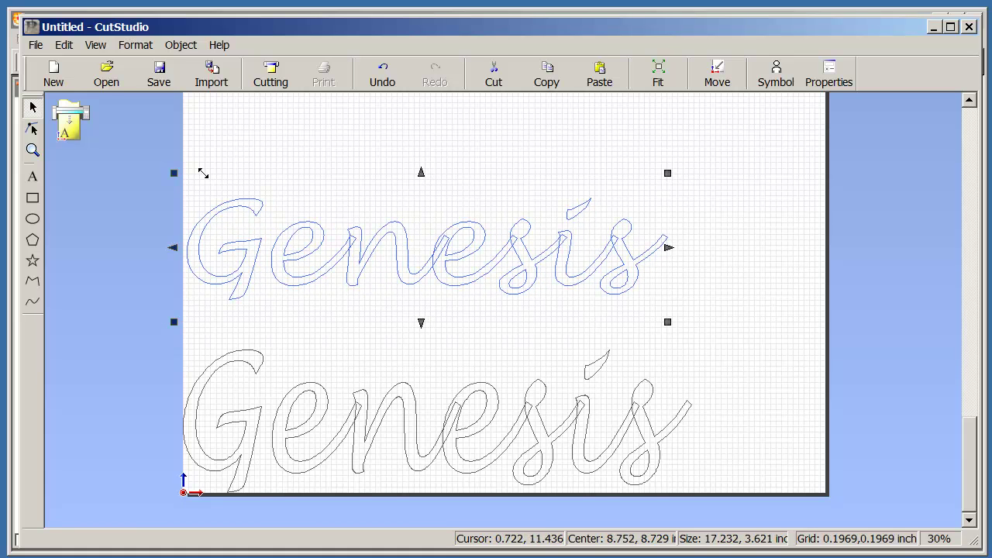
pyautogui.moveTo(421, 172); pyautogui.dragTo(425, 135)
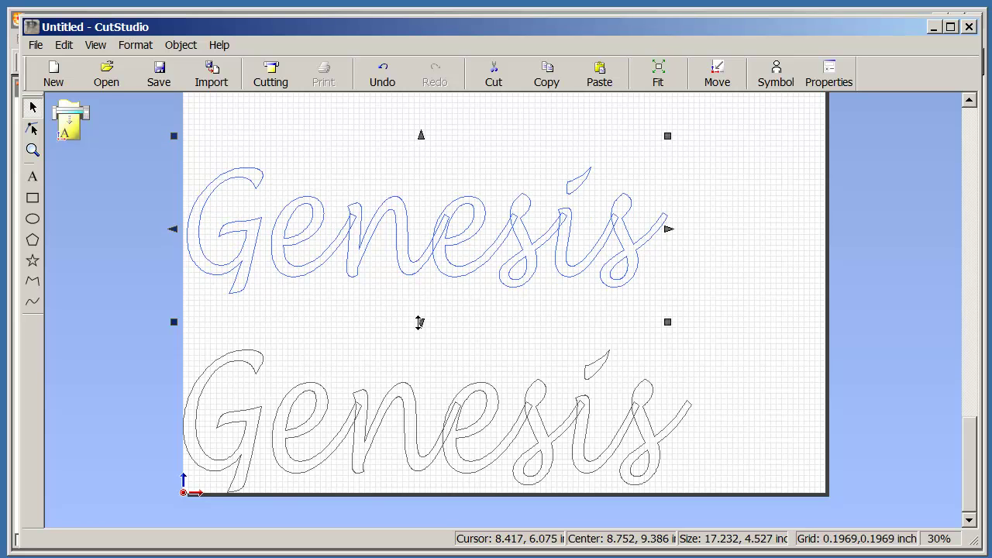
pyautogui.moveTo(421, 325); pyautogui.dragTo(420, 334)
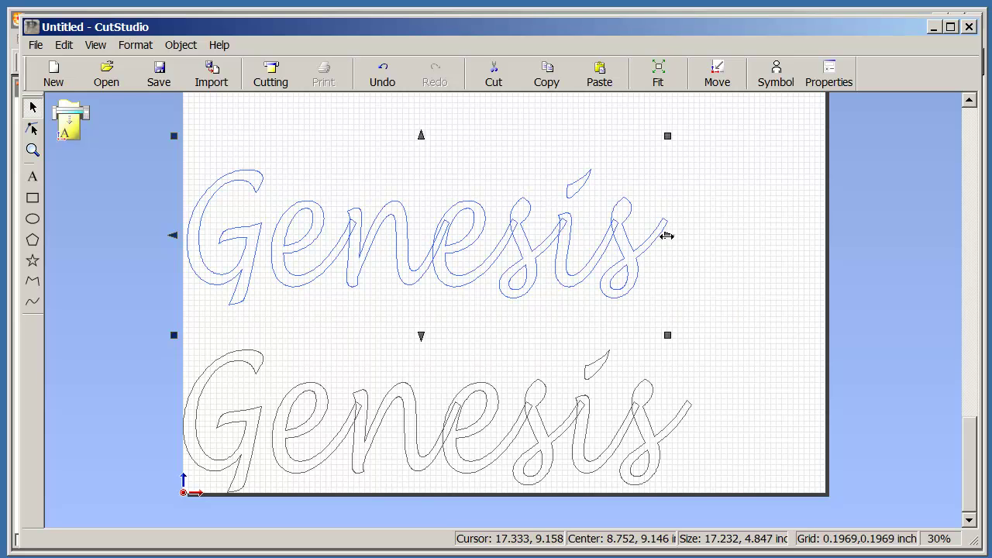
pyautogui.moveTo(667, 235); pyautogui.dragTo(696, 237)
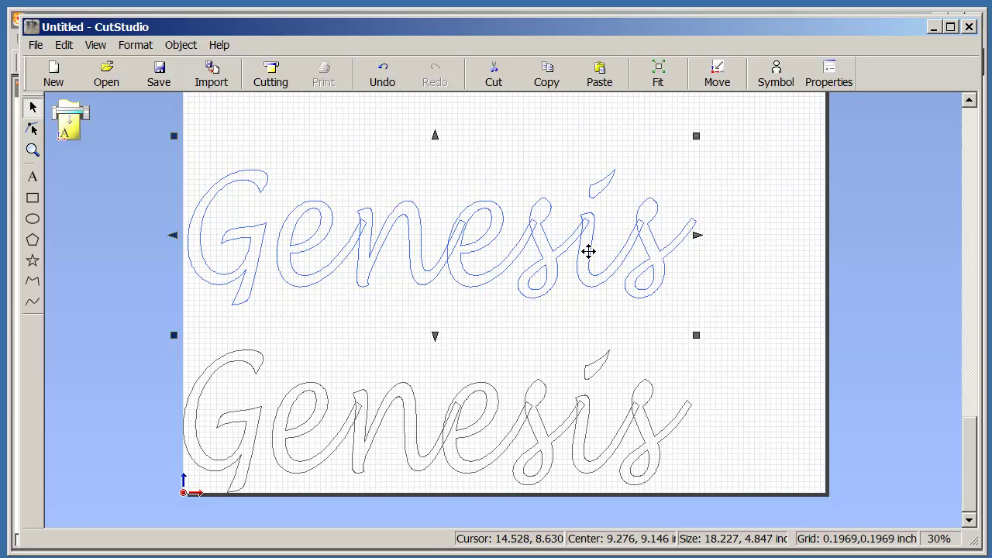
# - Reselect the enlarged Genesis text and enable Merge overlapping text in its Properties
pyautogui.click(639, 242)
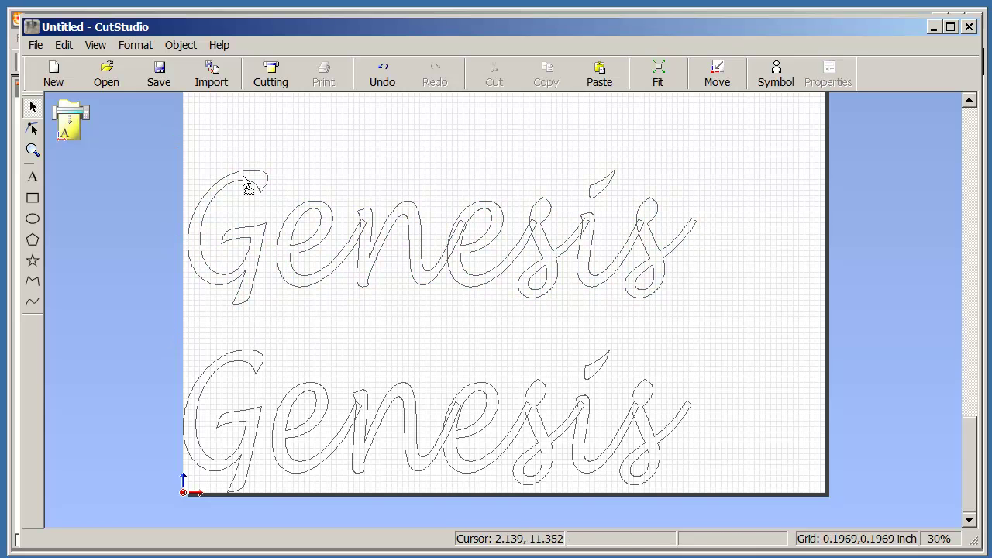
pyautogui.click(248, 182)
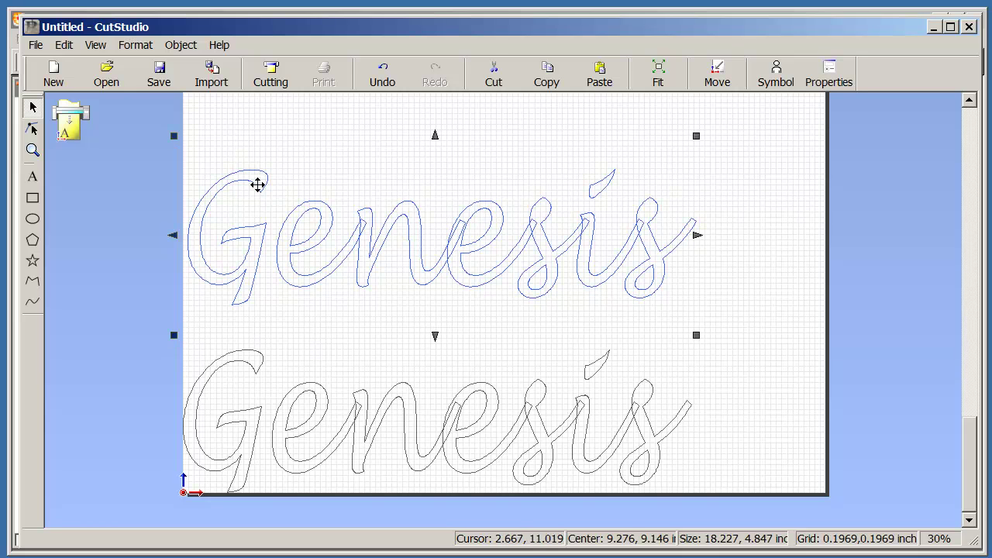
pyautogui.click(826, 79)
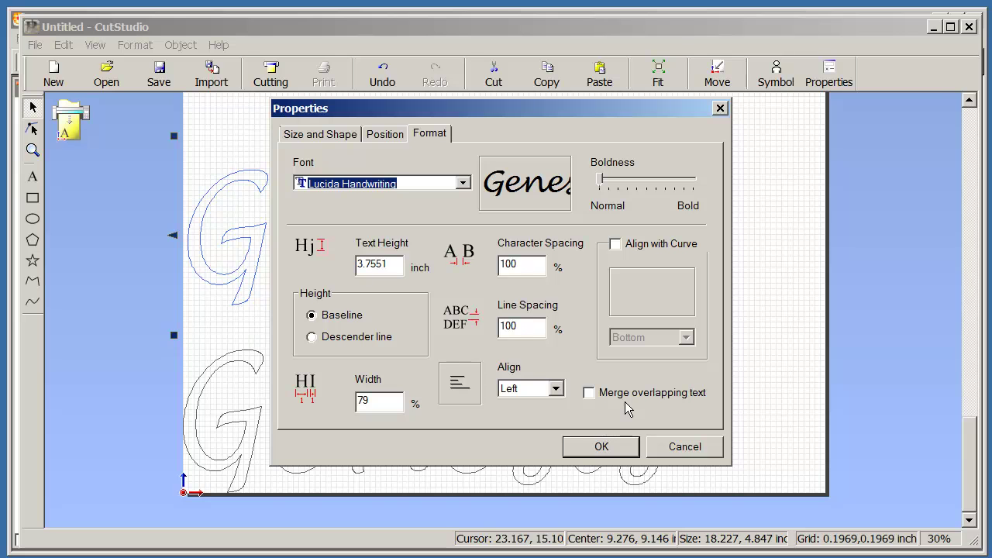
pyautogui.click(589, 394)
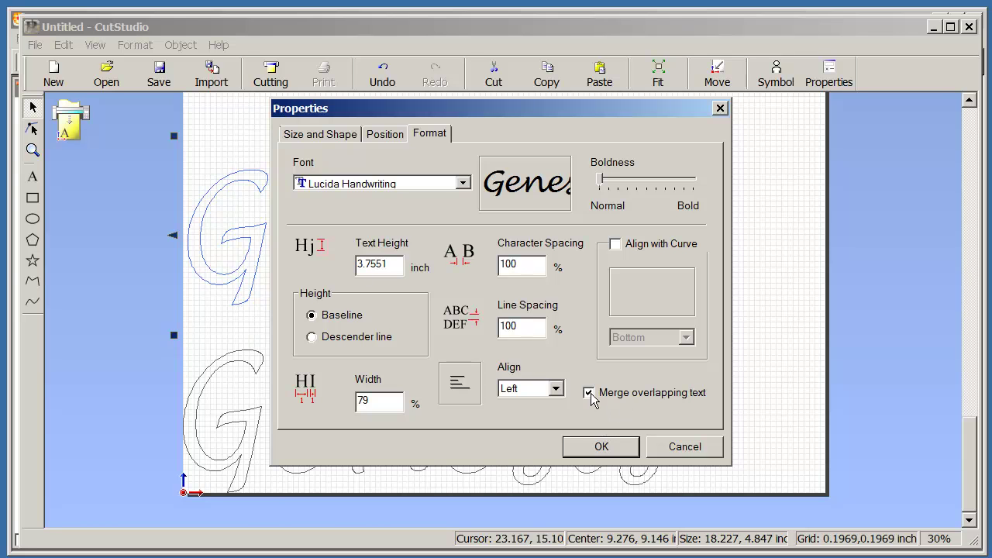
pyautogui.click(601, 446)
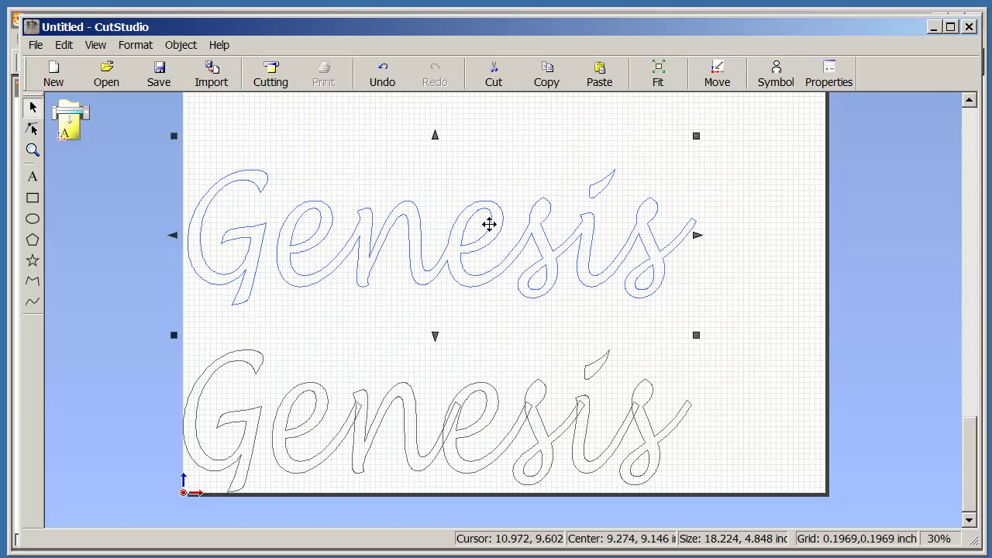